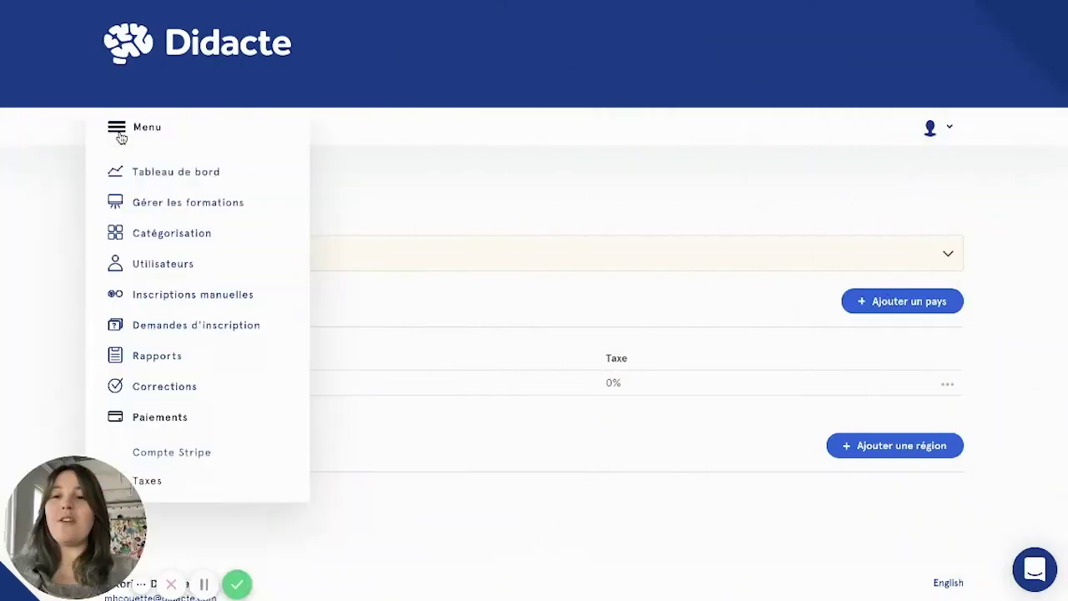
- Start a new online training titled "Ma première formation Didacte!" and fill in its presentation details, with a duration of 30 minutes
click(157, 203)
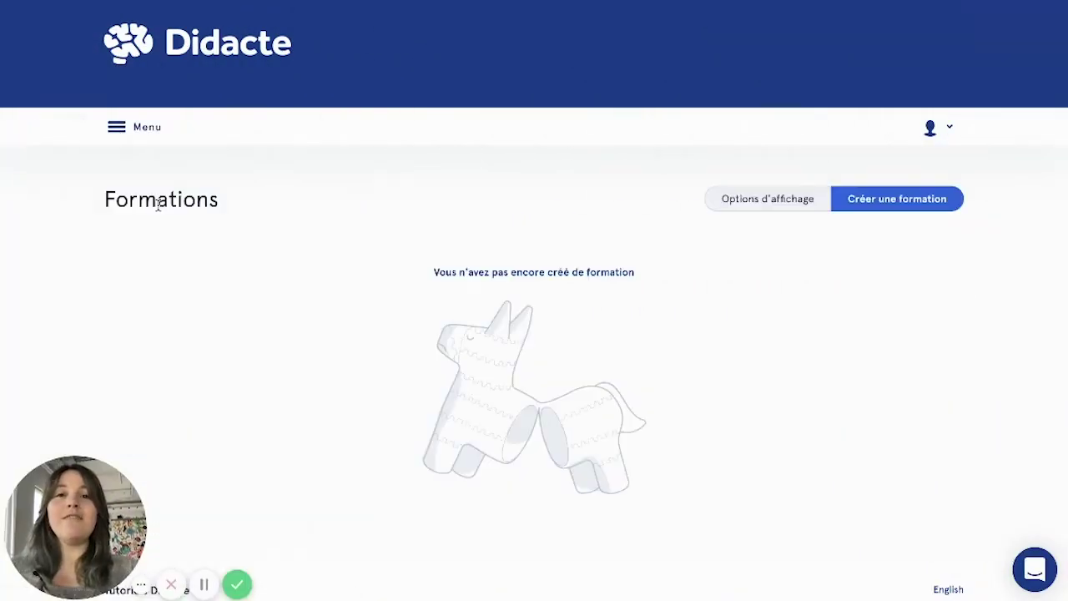
click(925, 197)
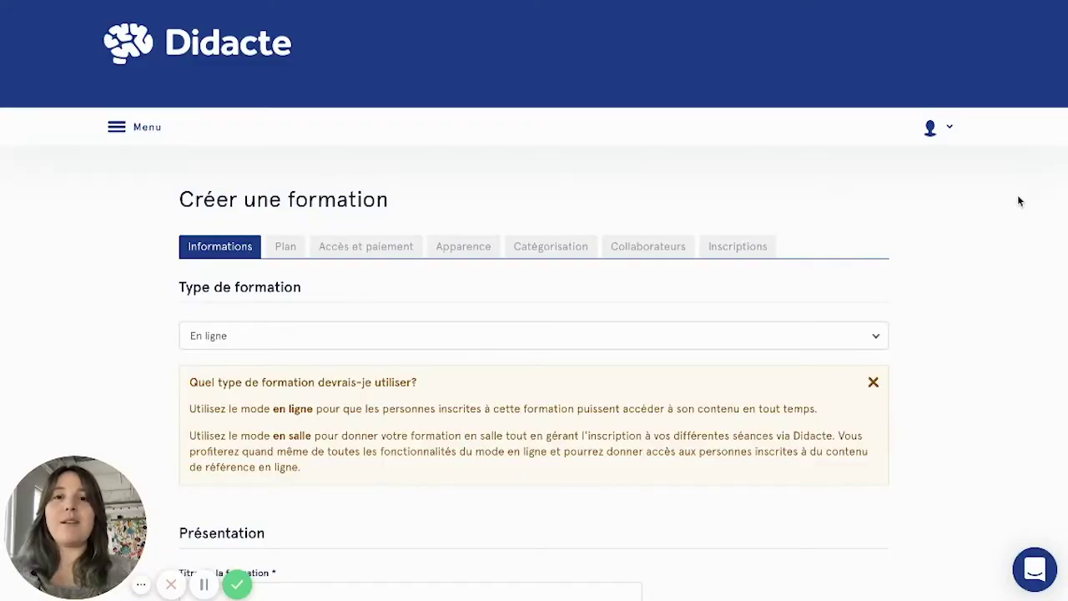
scroll(1019, 201, down, 5)
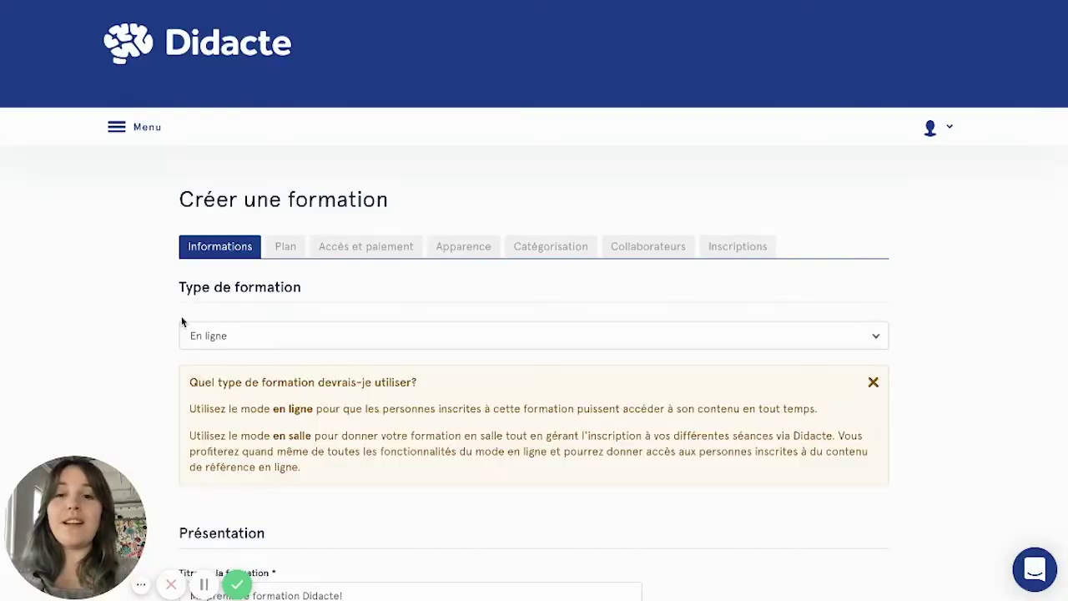
scroll(182, 322, down, 5)
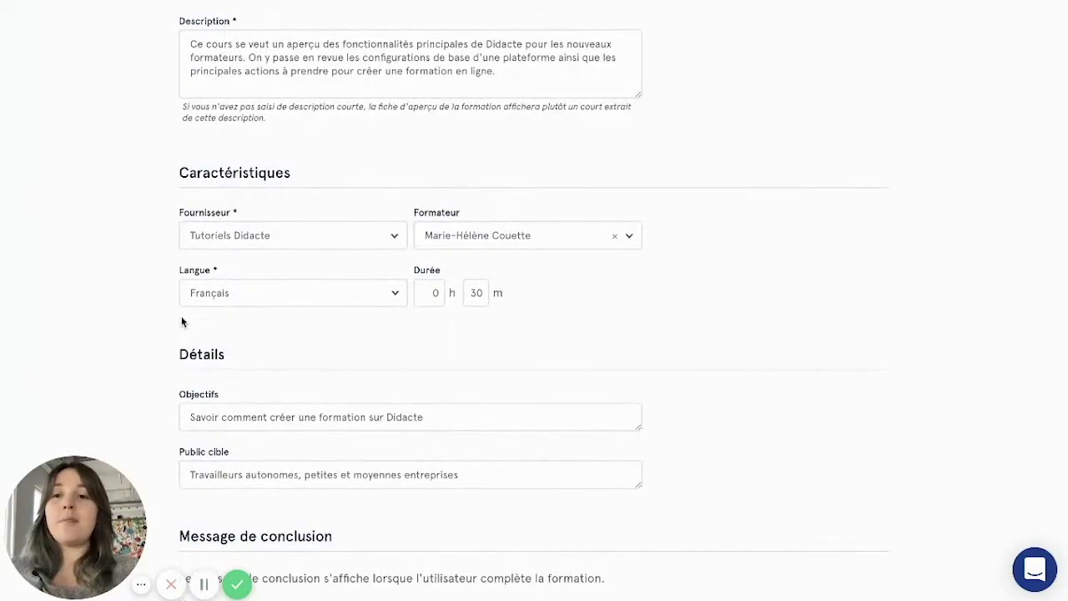
- Keep Français as the training's language and save the training's information
scroll(183, 321, down, 1)
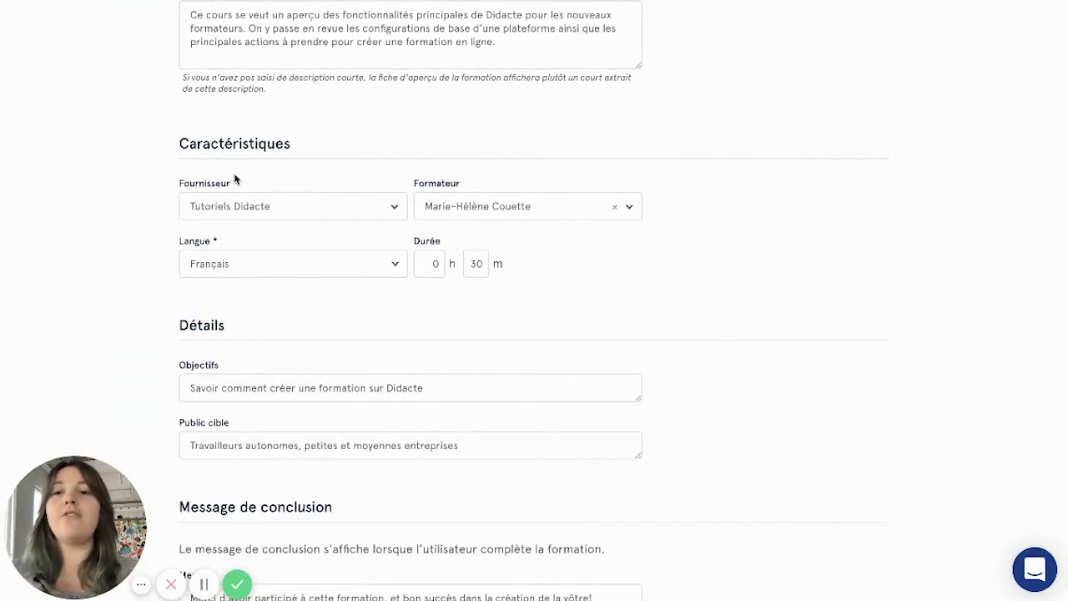
click(261, 265)
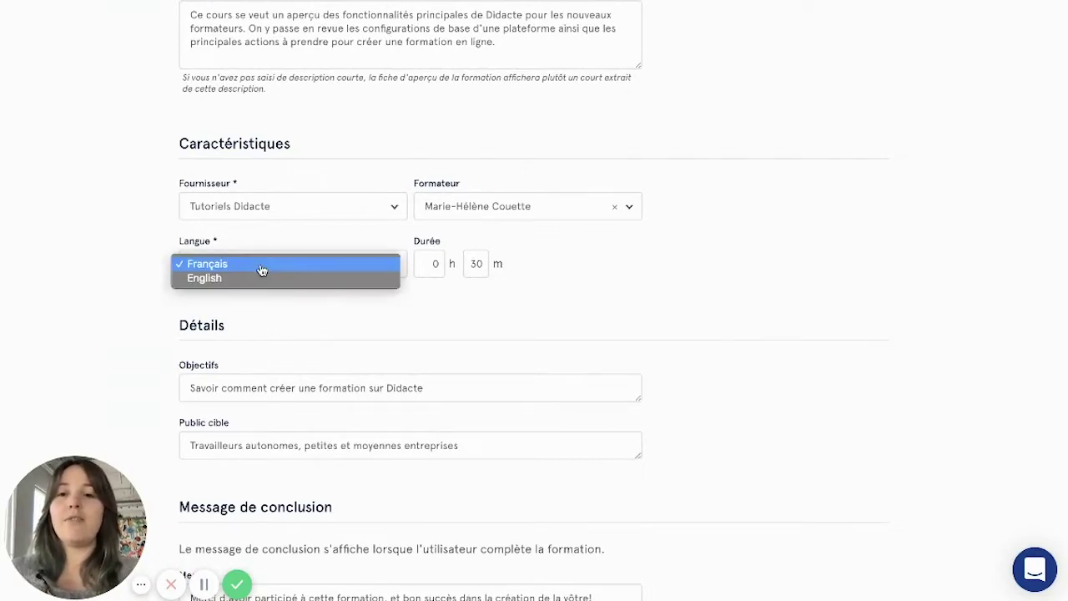
click(261, 265)
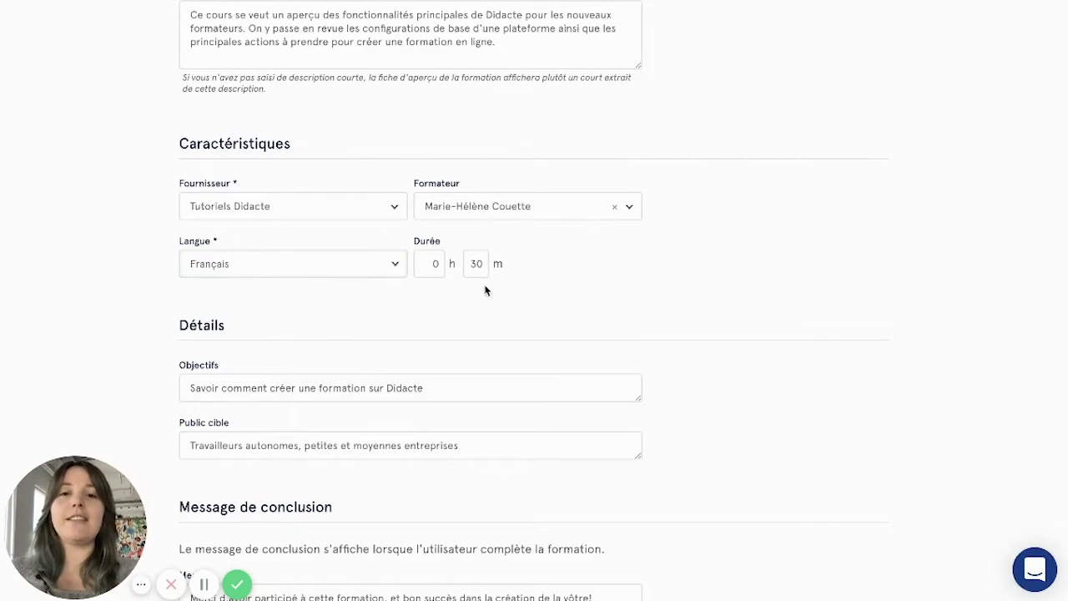
scroll(484, 293, down, 1)
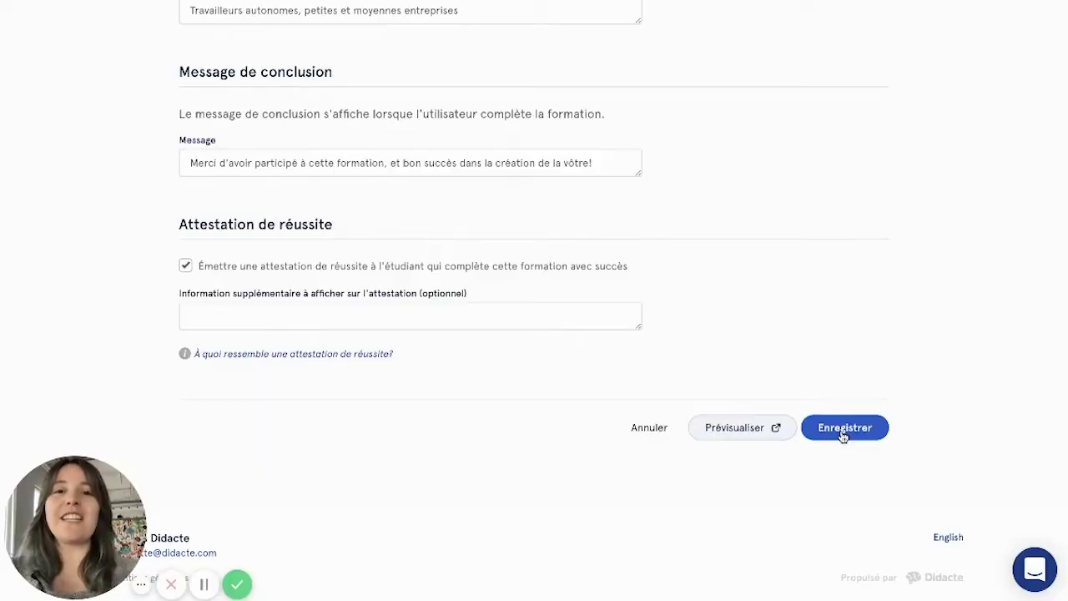
click(843, 429)
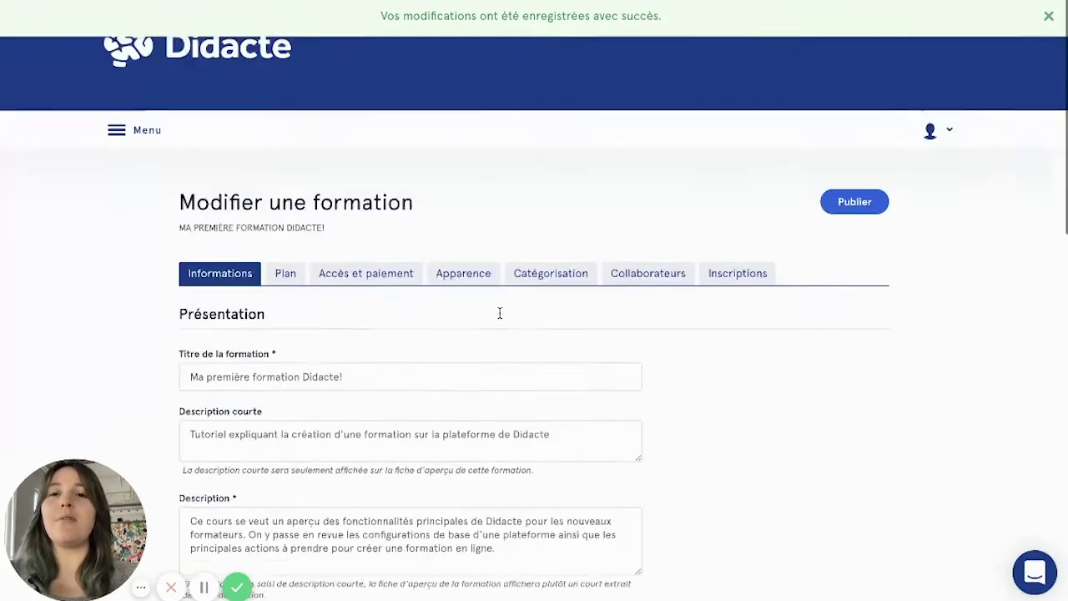
- Add a text lesson, a video lesson and a test lesson to the training's plan
click(291, 279)
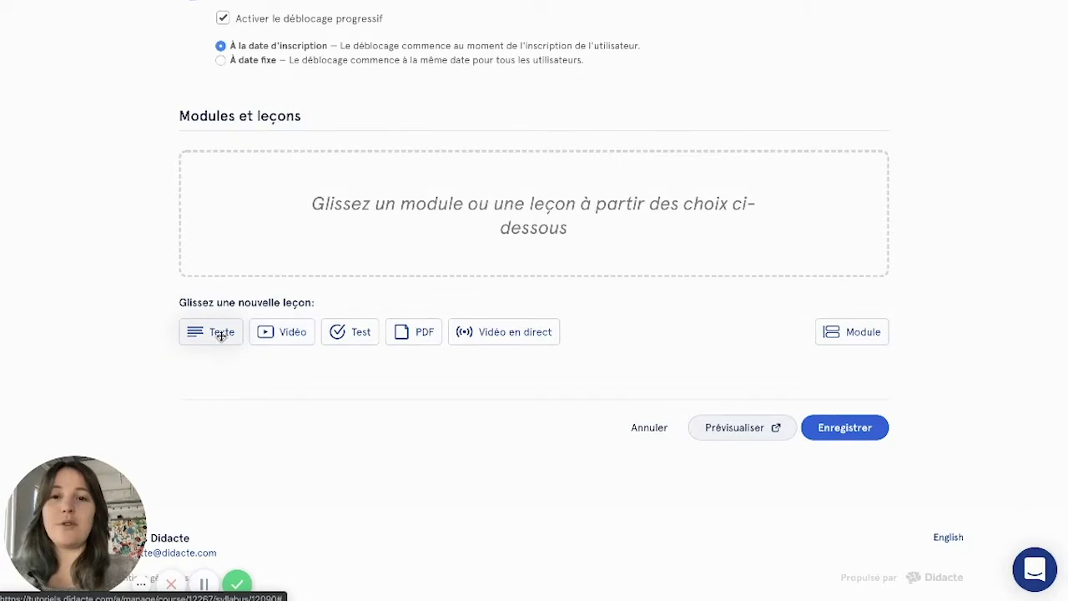
drag(243, 296, 288, 218)
drag(284, 321, 286, 261)
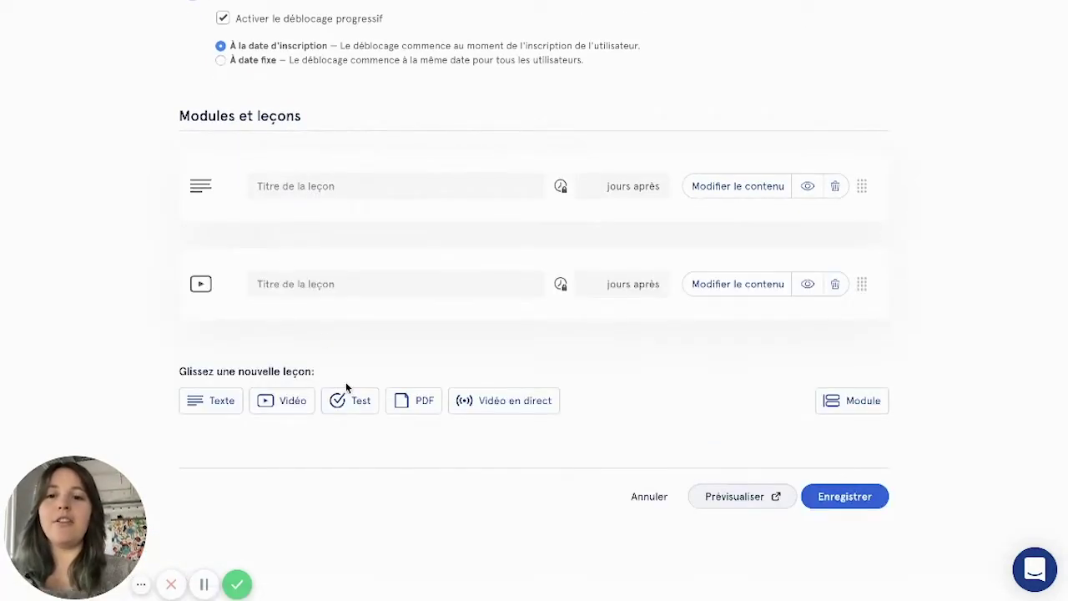
drag(347, 401, 339, 329)
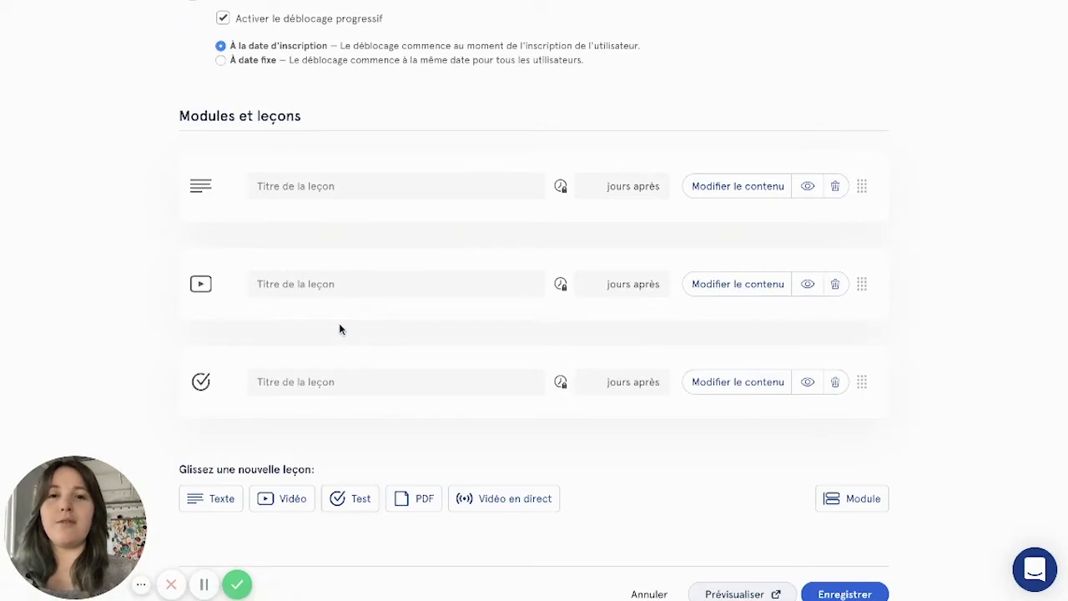
- Move the text lesson below the video lesson, and insert another video lesson and a test lesson after the first video
drag(860, 185, 851, 321)
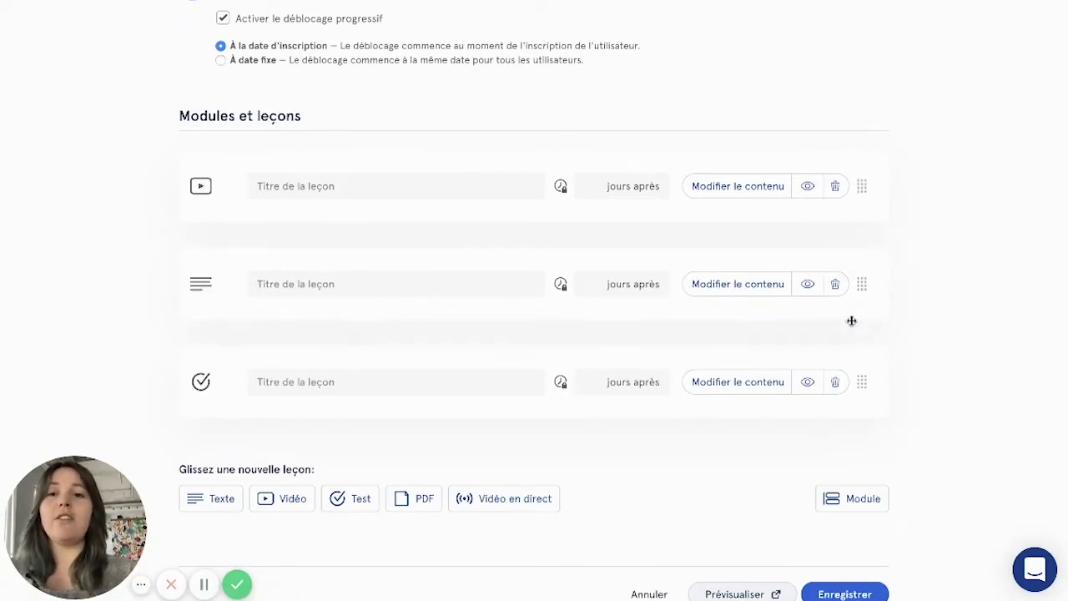
drag(289, 497, 326, 272)
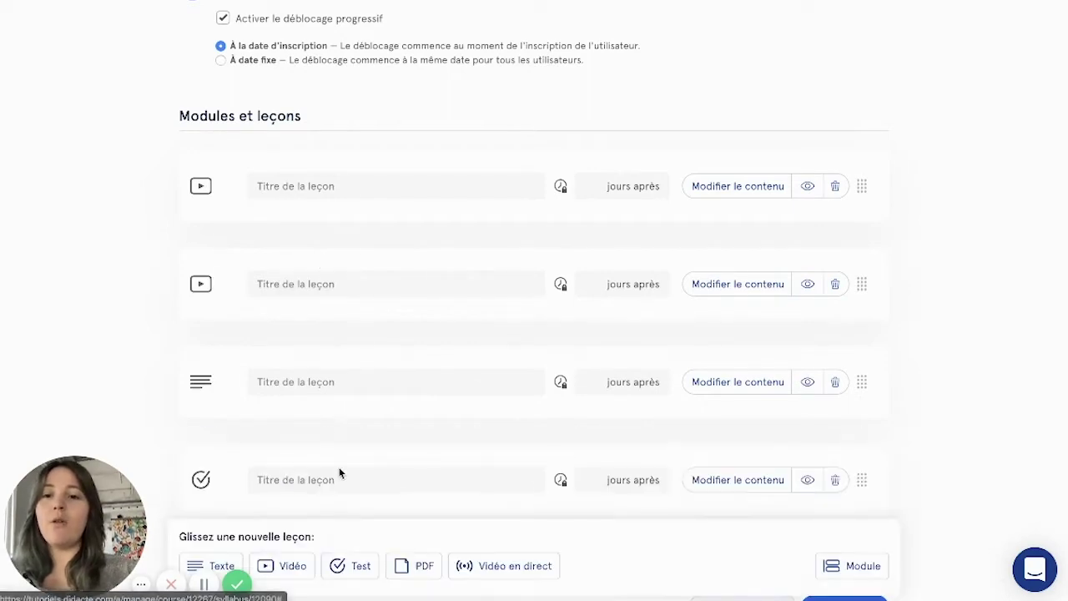
drag(341, 565, 332, 271)
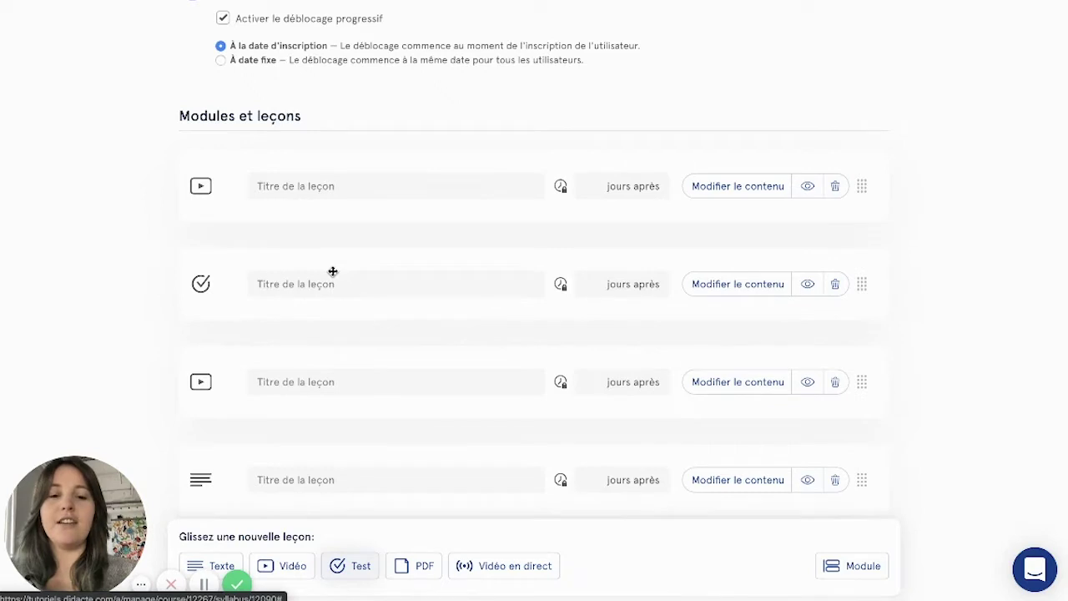
- Insert a module above the second-place test lesson and move the video lesson that follows the test into it
drag(845, 563, 450, 241)
scroll(451, 243, down, 2)
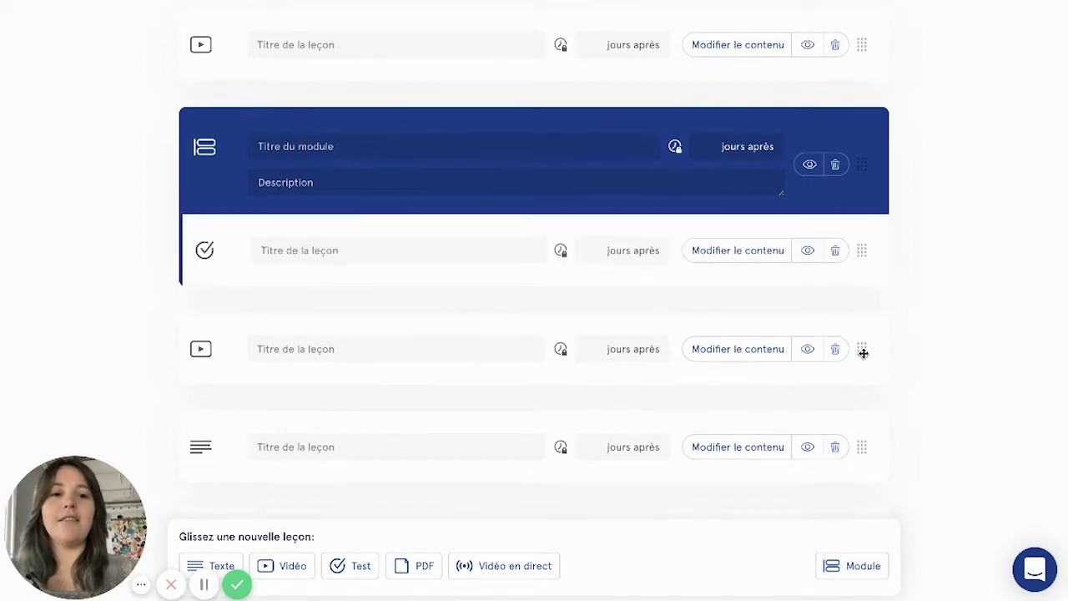
drag(859, 281, 858, 284)
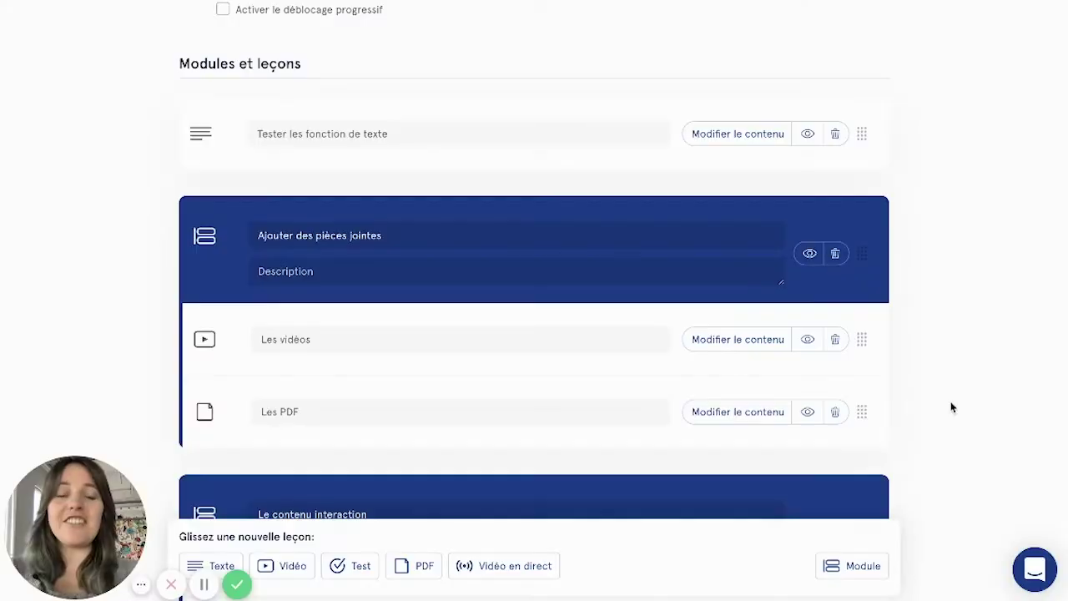
- Open the content of the lesson "Tester les fonction de texte" and format "Foires Aux Questions Didacte" as a level 1 title
scroll(951, 407, down, 5)
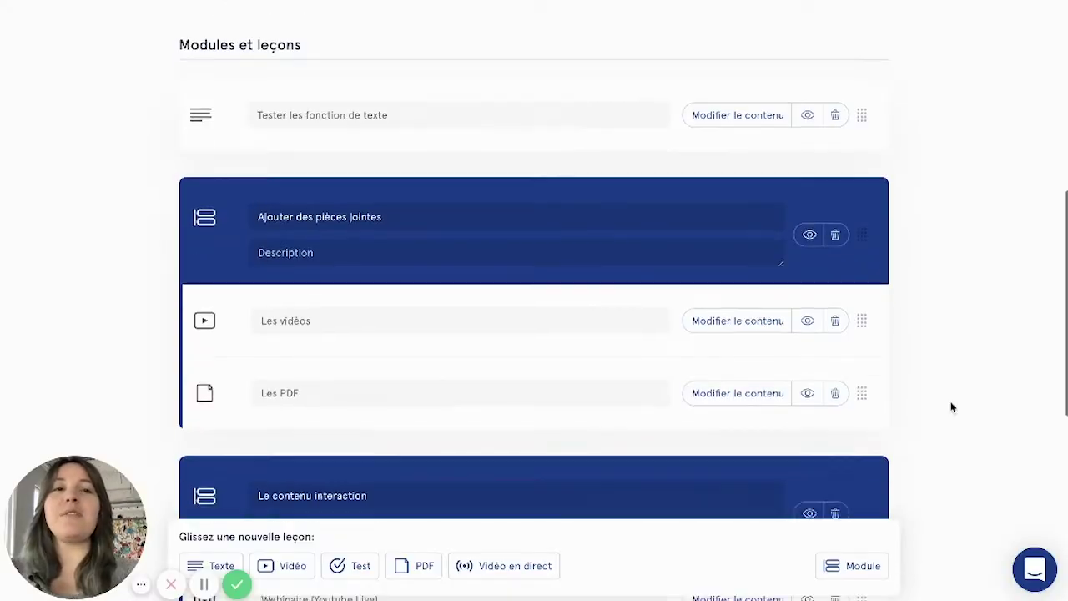
scroll(950, 407, down, 2)
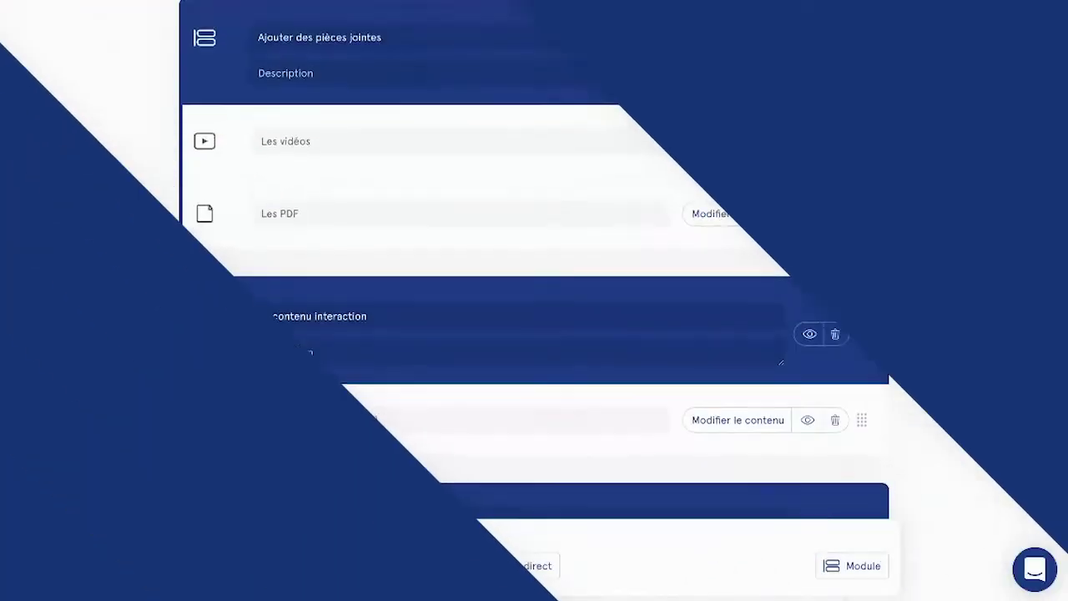
scroll(975, 208, up, 1)
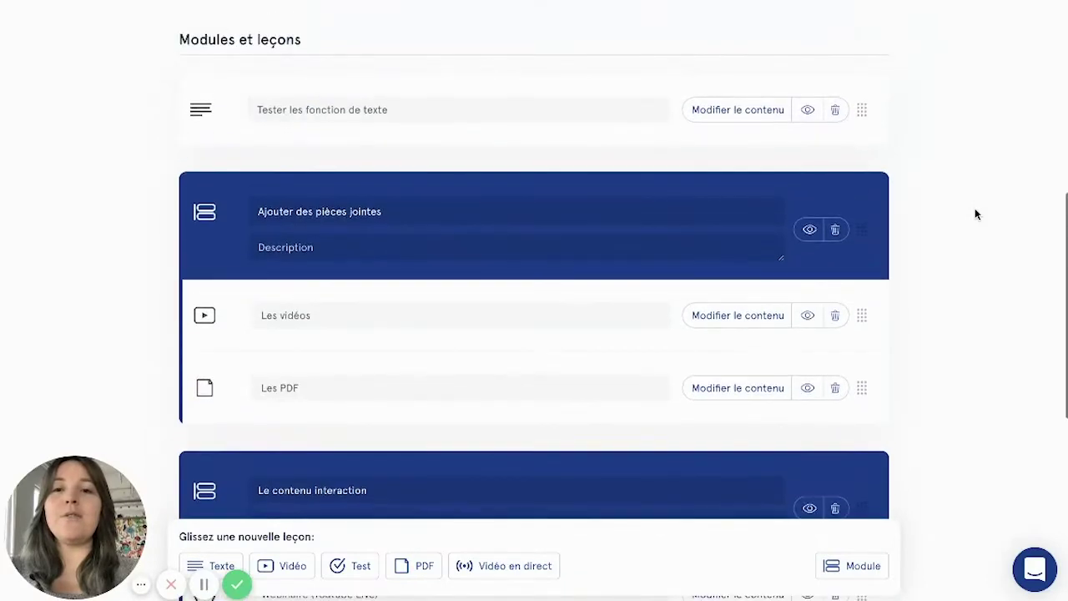
click(746, 110)
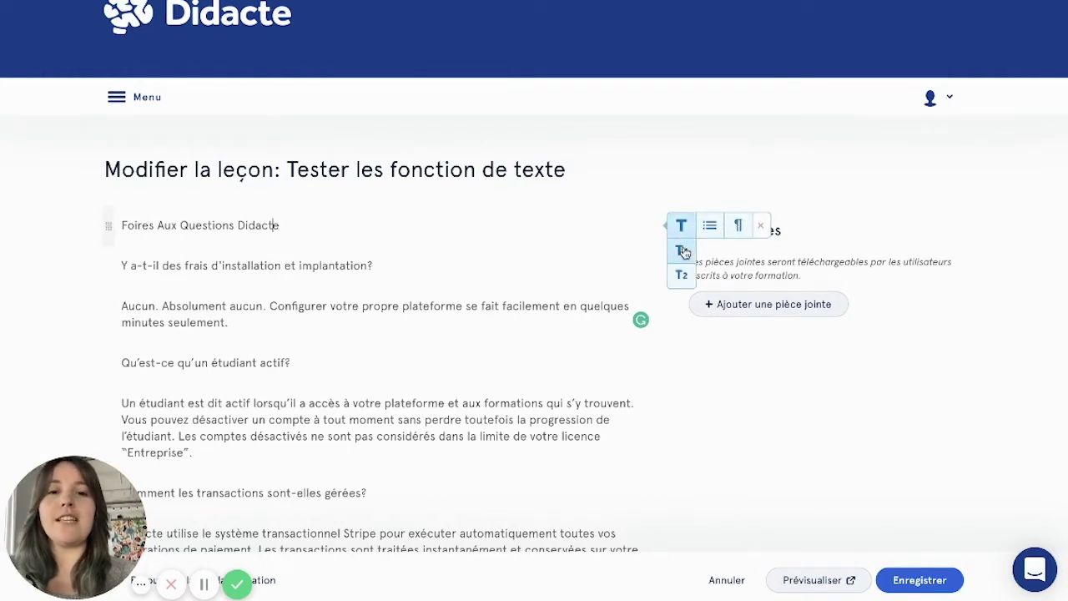
click(683, 252)
- Format the questions about the active student and about installation fees as level 2 titles
click(277, 370)
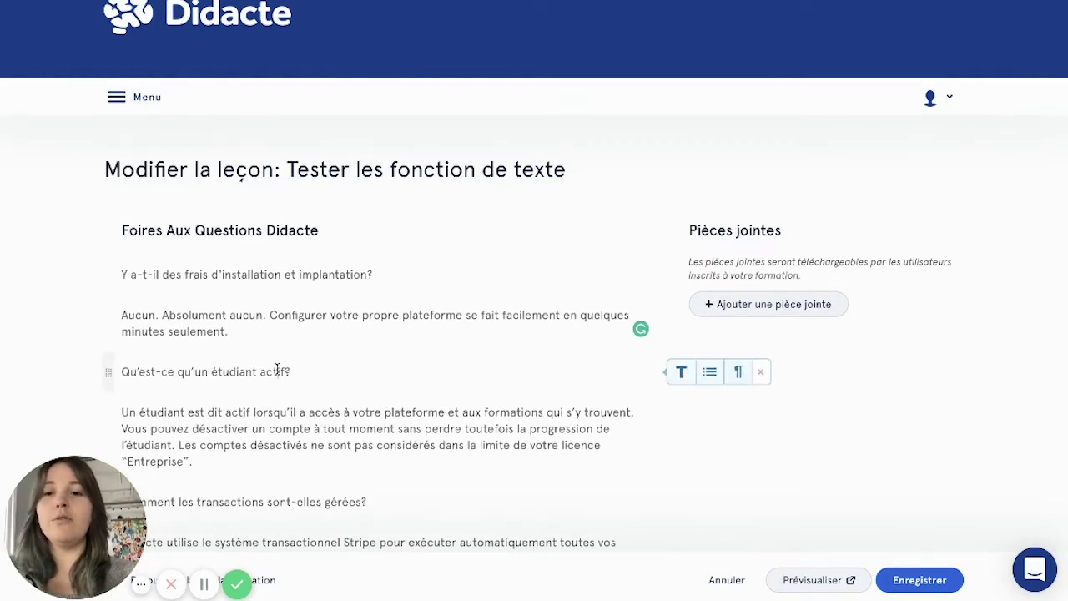
click(681, 371)
click(681, 421)
click(340, 275)
scroll(388, 334, down, 1)
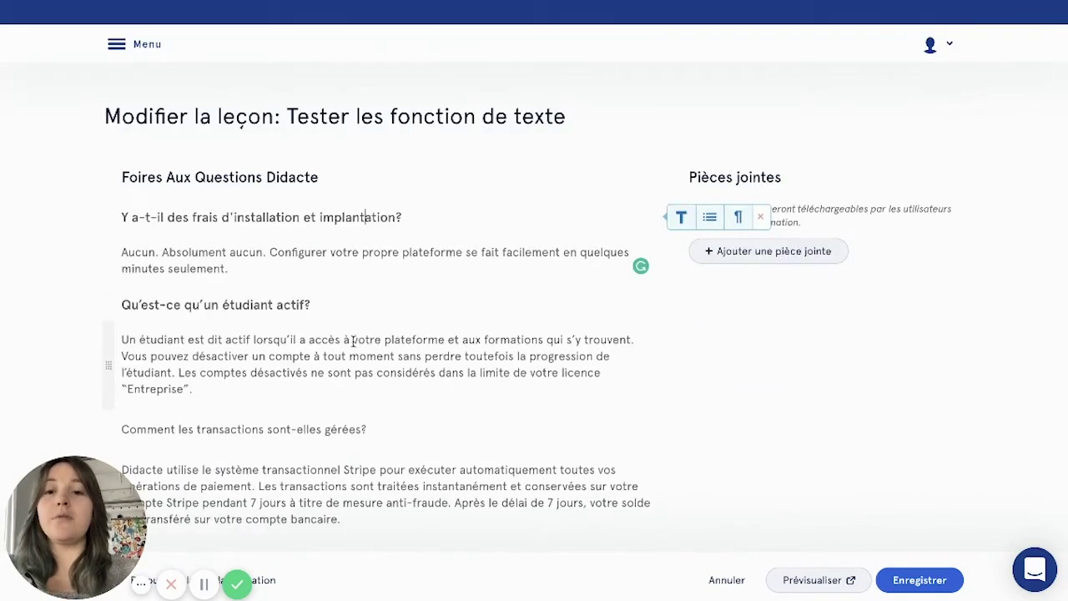
- Select "votre plateforme" to view the inline formatting options, and move the Stripe transactions paragraph directly under the active-student question
click(350, 339)
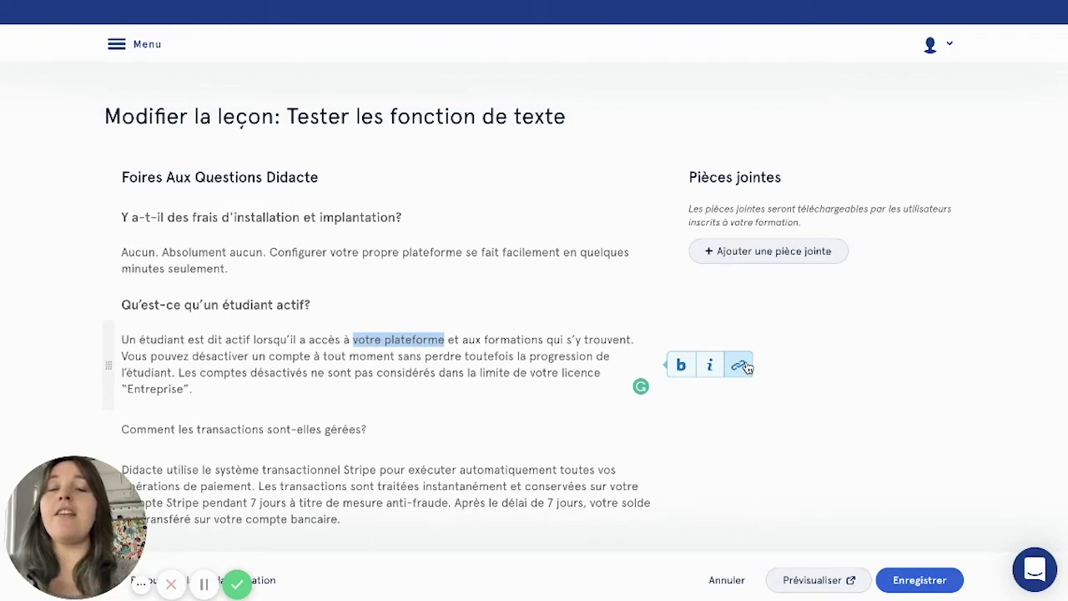
click(40, 304)
scroll(40, 304, down, 2)
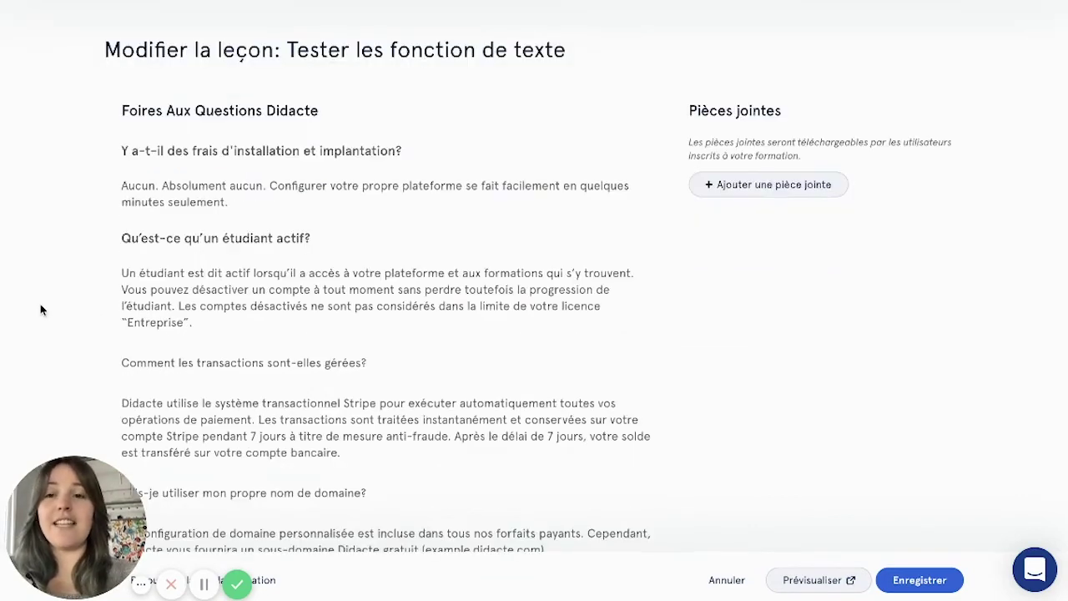
scroll(40, 304, down, 1)
drag(109, 381, 112, 247)
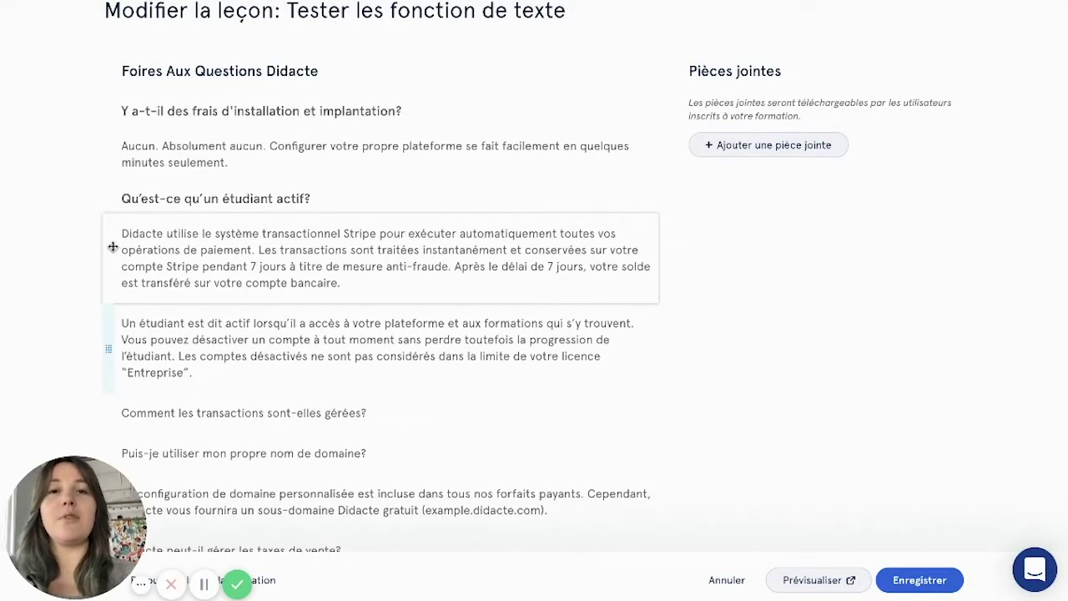
scroll(203, 357, down, 7)
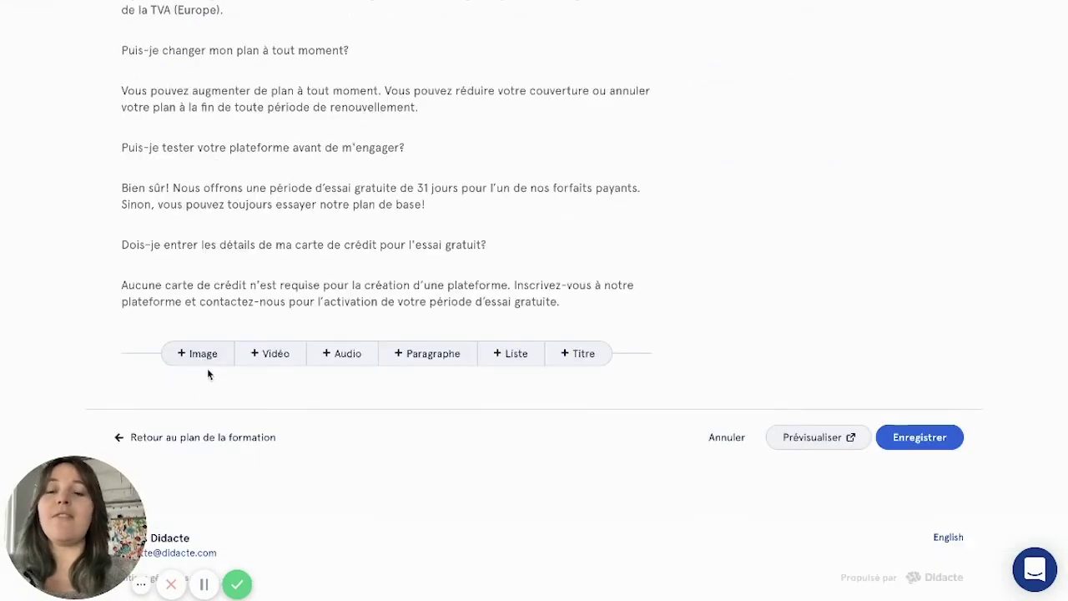
click(335, 367)
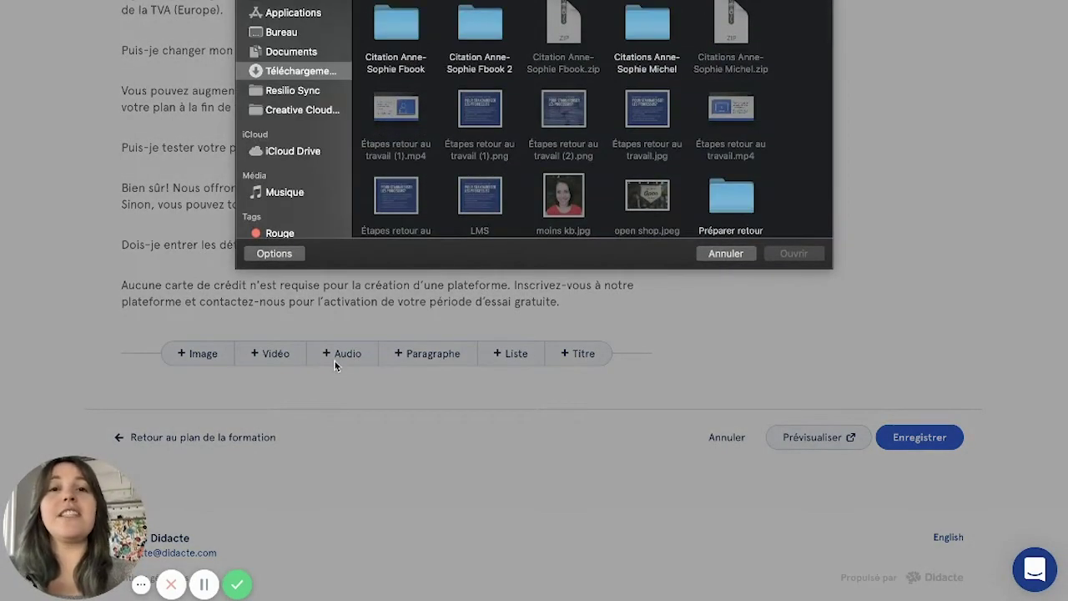
click(725, 254)
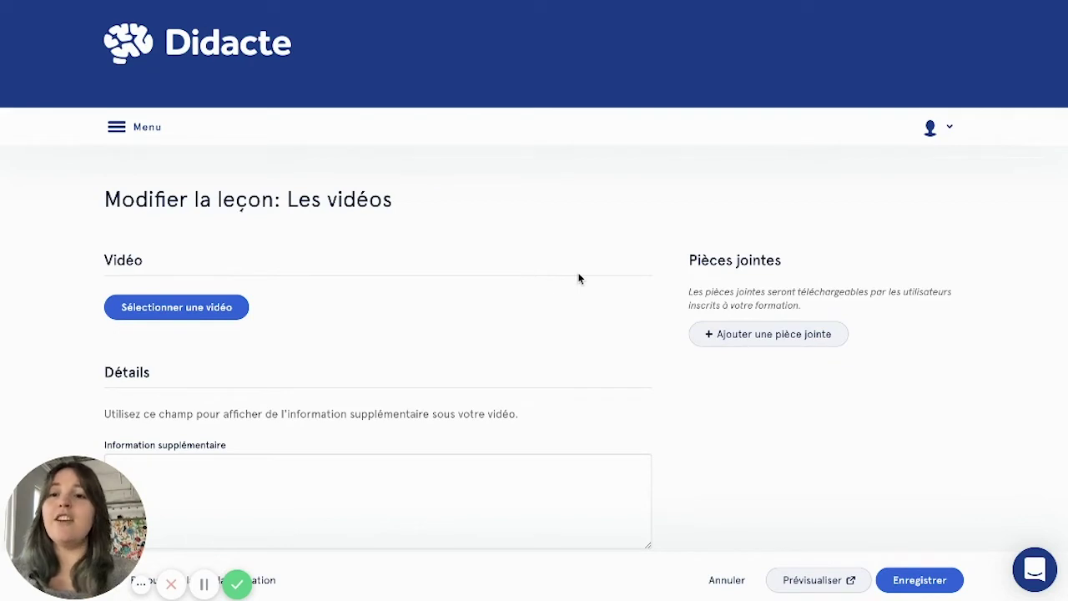
click(206, 311)
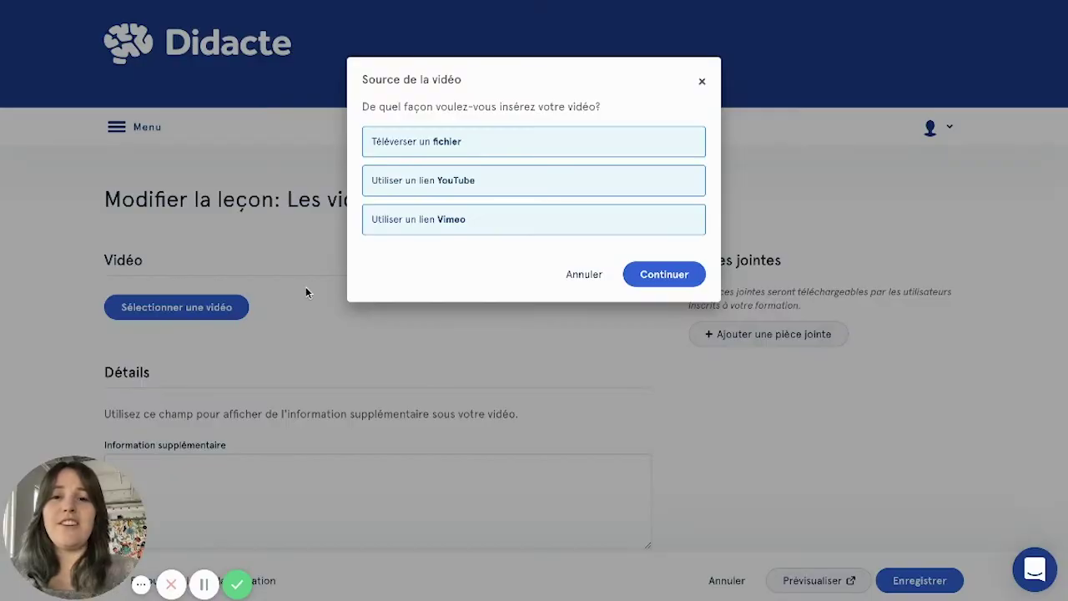
click(488, 178)
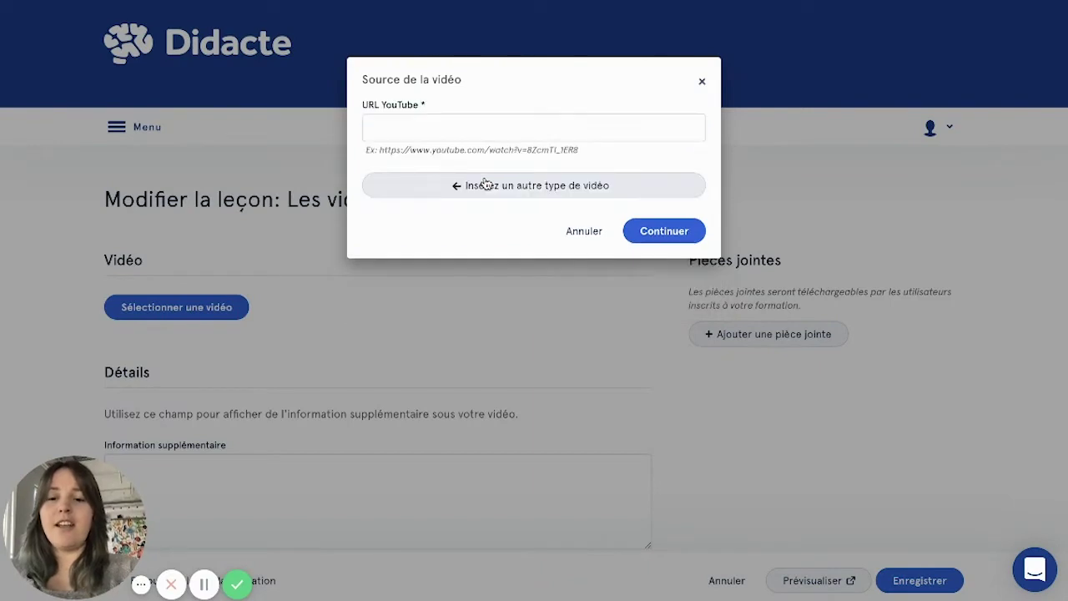
click(457, 131)
text(https://www.youtube.com/watch?v=azTQCQ6tpeY)
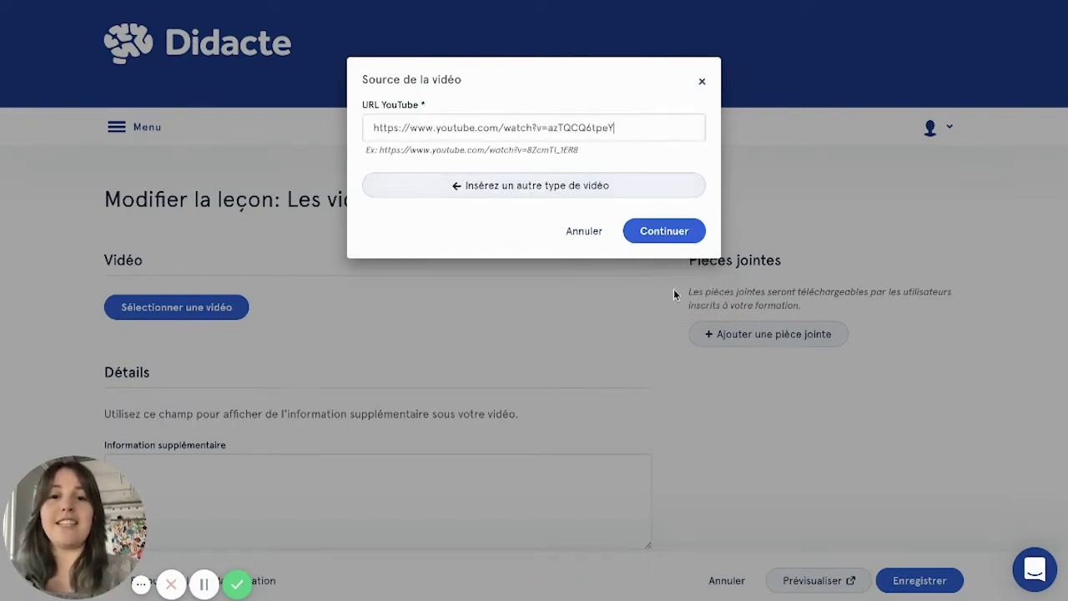
click(668, 235)
scroll(748, 143, down, 3)
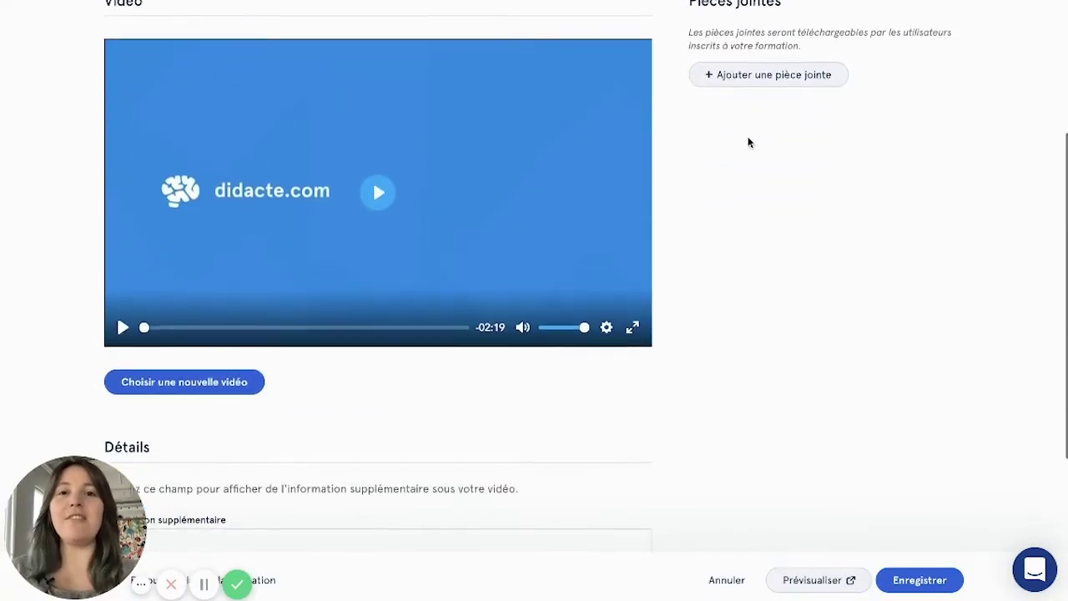
scroll(748, 143, down, 2)
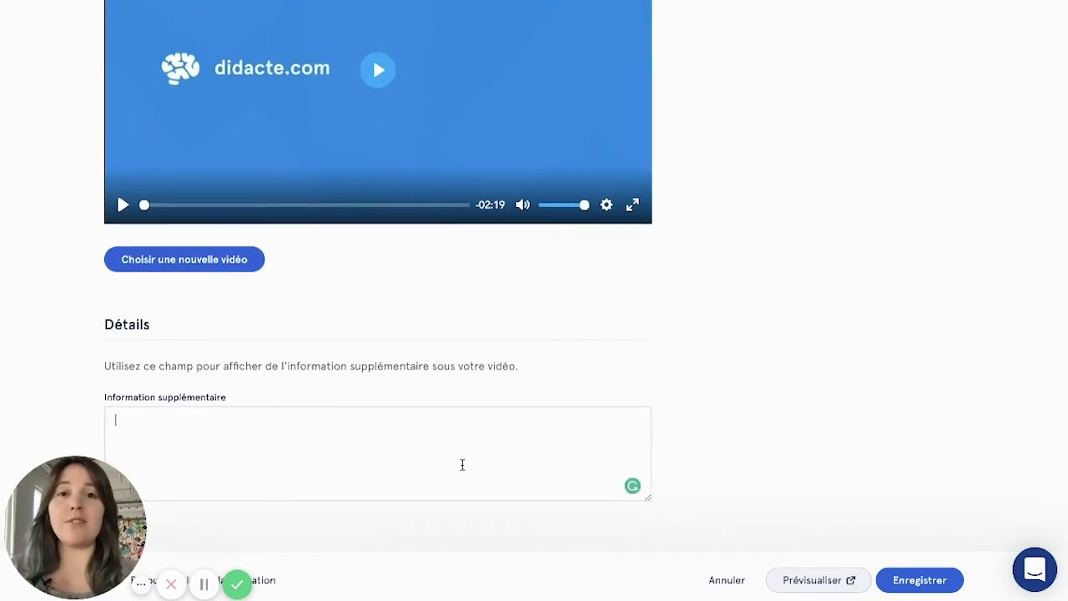
scroll(463, 465, up, 5)
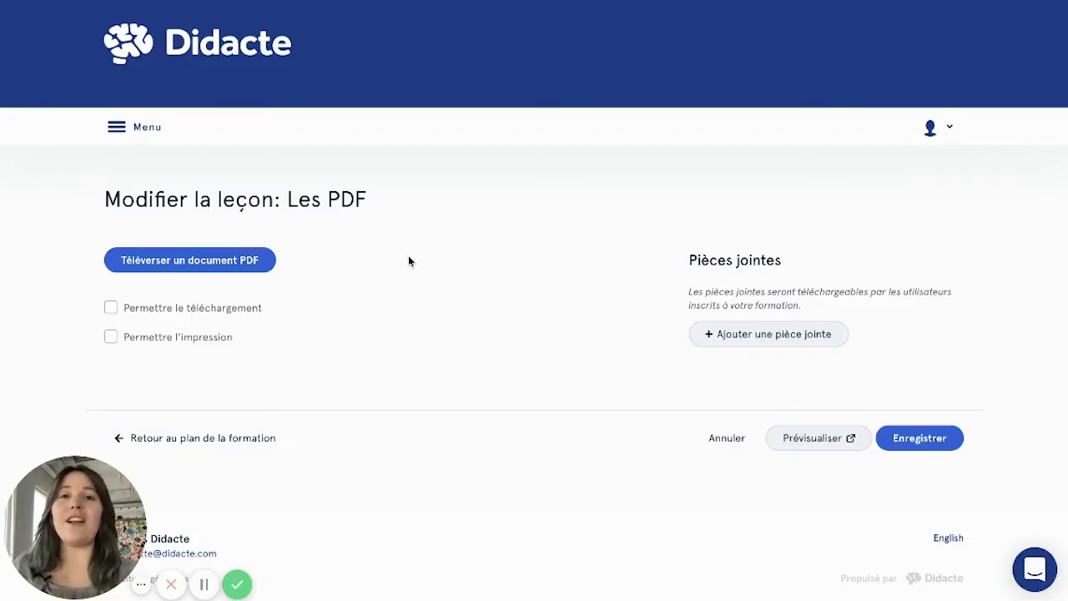
- Start uploading a PDF document to the lesson "Les PDF"
click(242, 262)
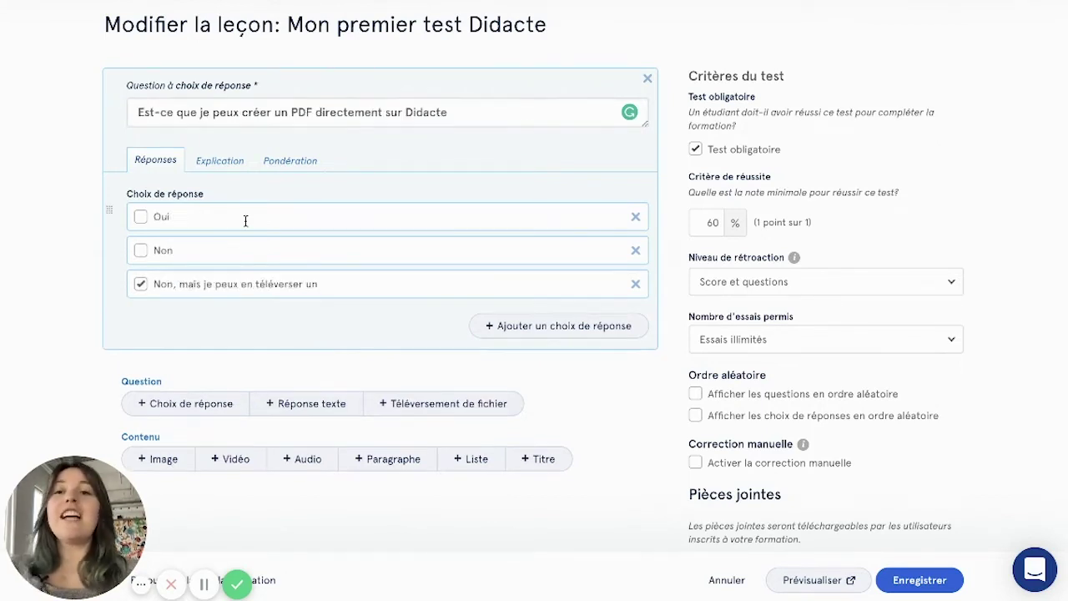
- Add a text-answer question and a file-upload question to "Mon premier test Didacte", and review the test criteria
click(177, 112)
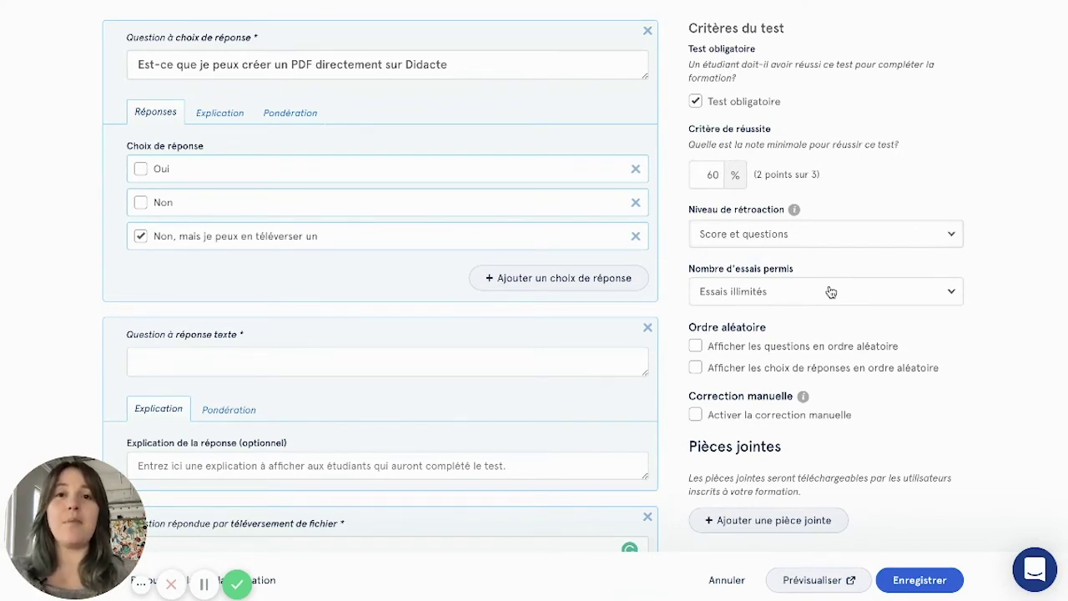
scroll(832, 291, down, 1)
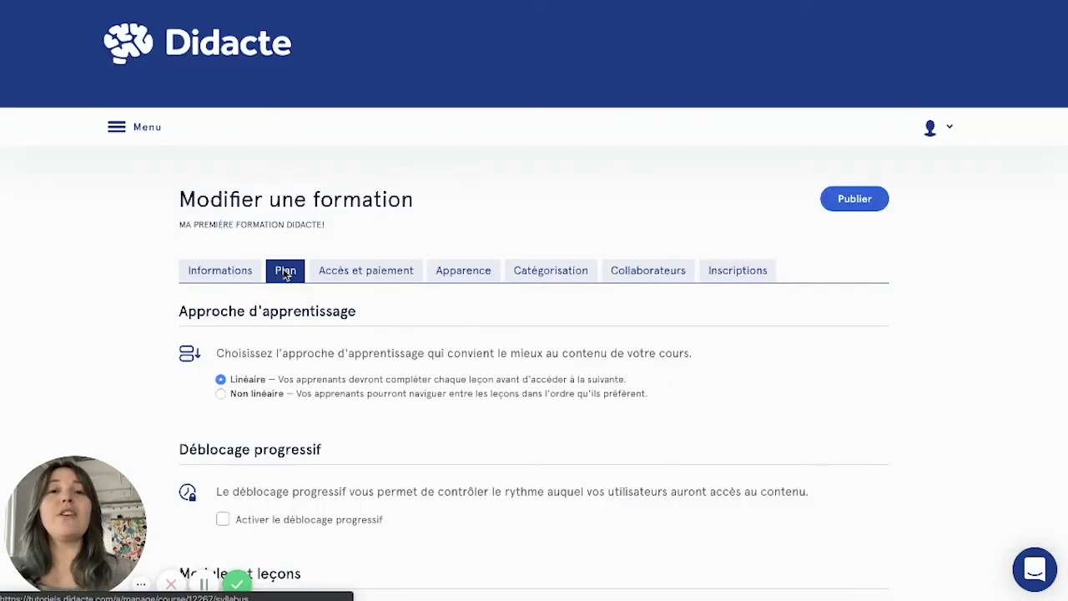
- Open the training's access and payment settings
click(352, 273)
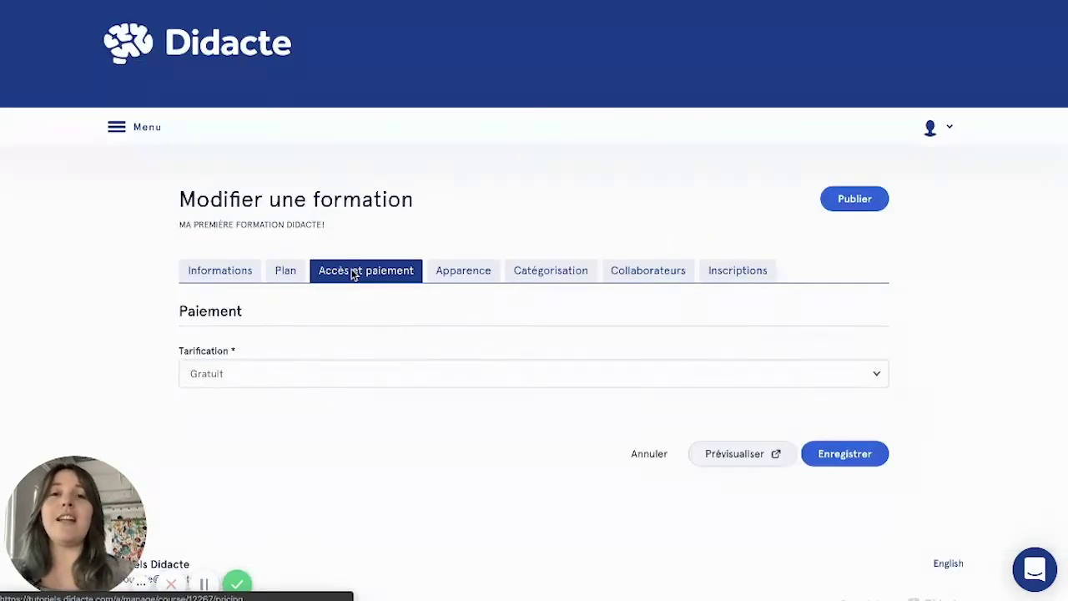